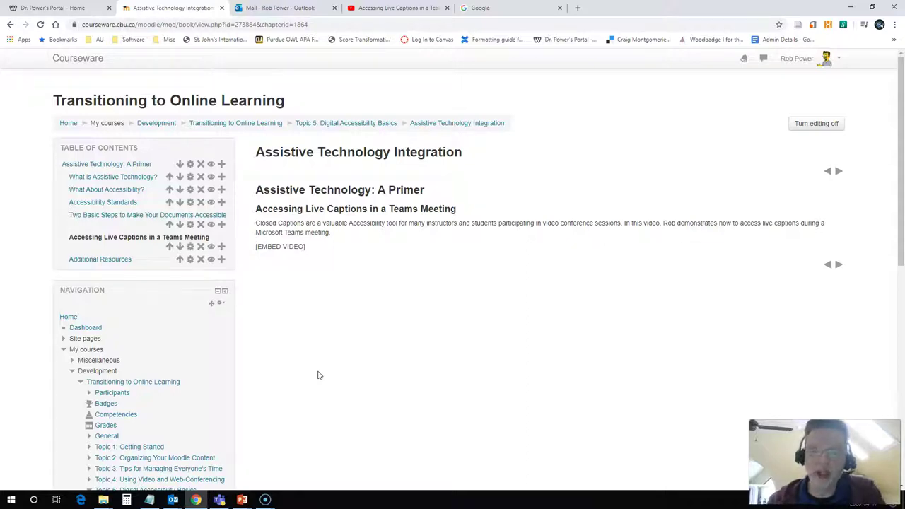
Switch to the browser tab playing the YouTube video 'Accessing Live Captions in a Teams Meeting'.
{"action": "left_click", "coordinate": [335, 376]}
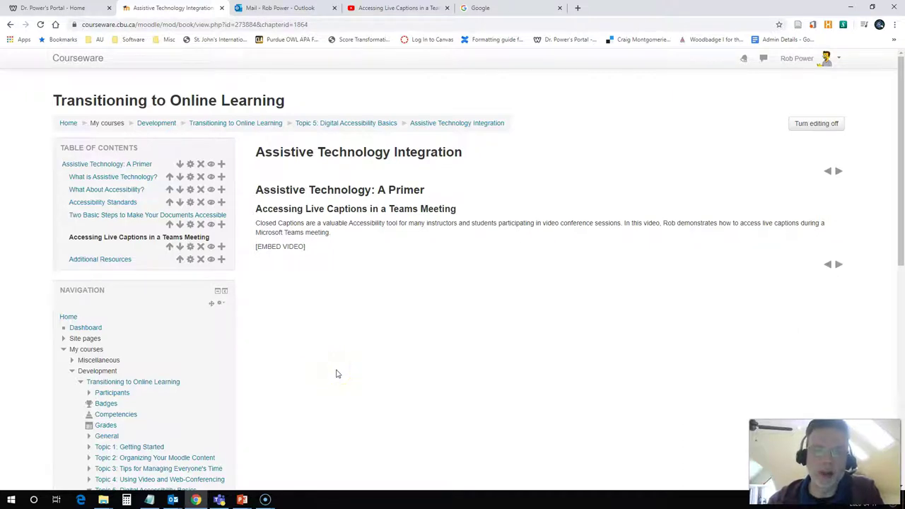
{"action": "left_click", "coordinate": [340, 362]}
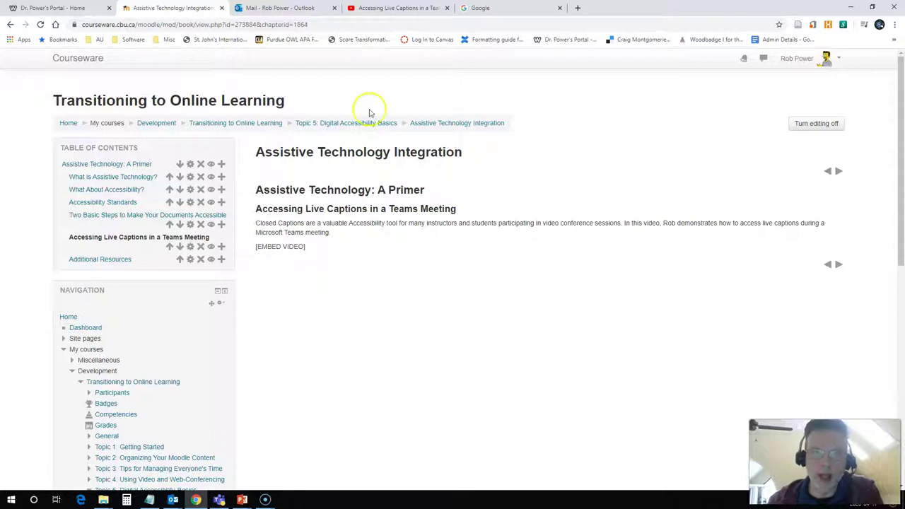
{"action": "left_click", "coordinate": [382, 10]}
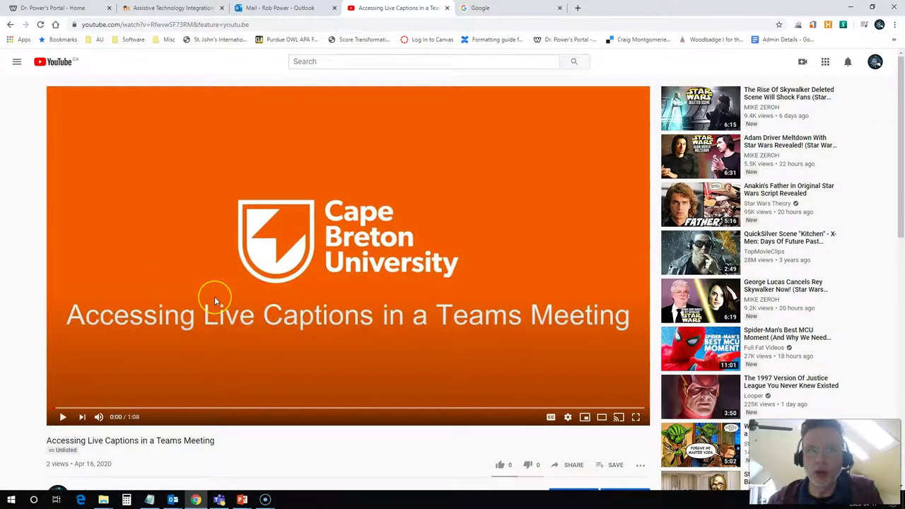
Copy the video's short share link from its Share options, then go back to the Moodle chapter tab.
{"action": "scroll", "coordinate": [214, 296], "scroll_direction": "down", "scroll_amount": 2}
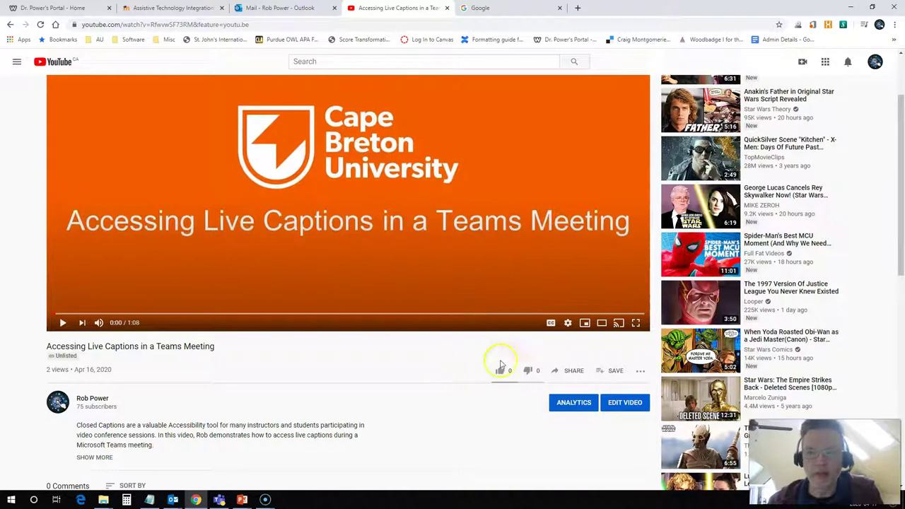
{"action": "left_click", "coordinate": [573, 371]}
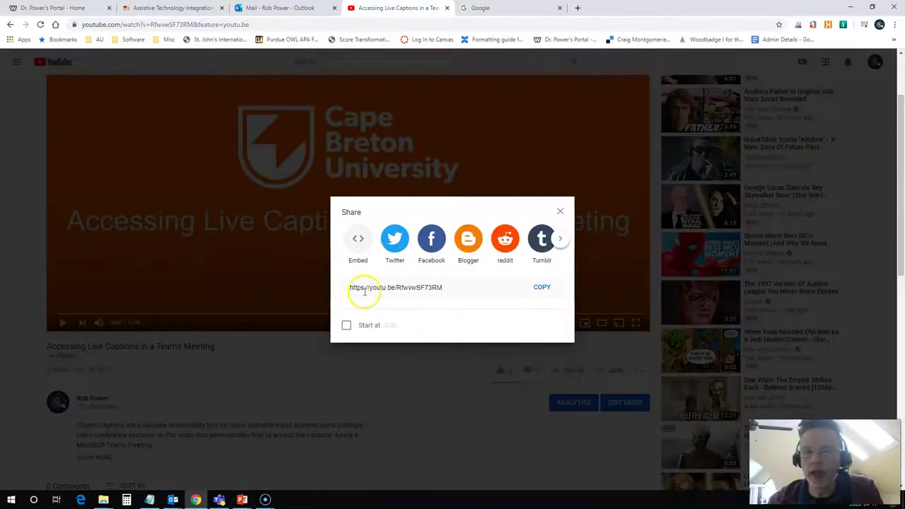
{"action": "left_click", "coordinate": [542, 287]}
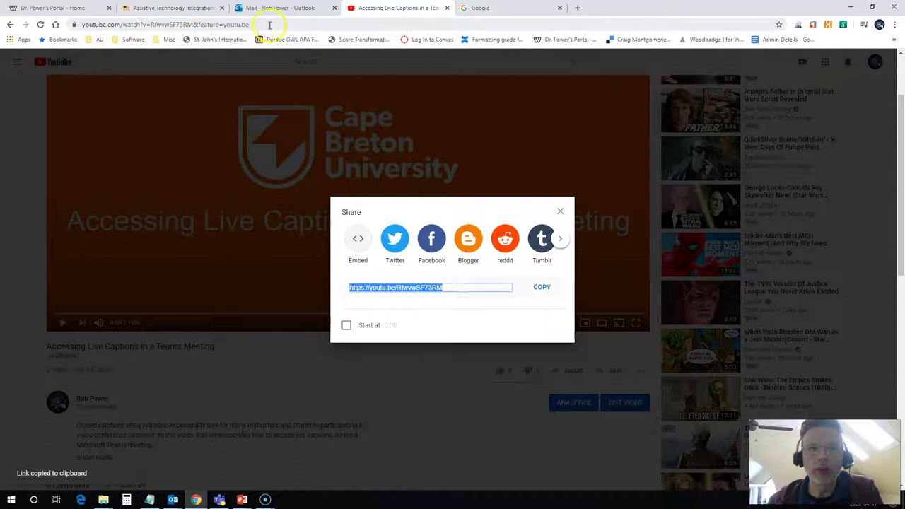
{"action": "key", "text": "Escape"}
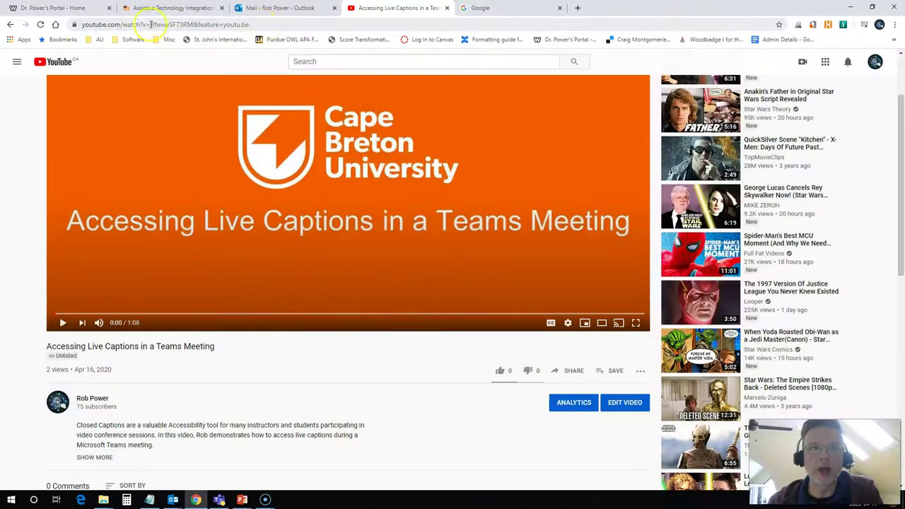
{"action": "left_click", "coordinate": [572, 371]}
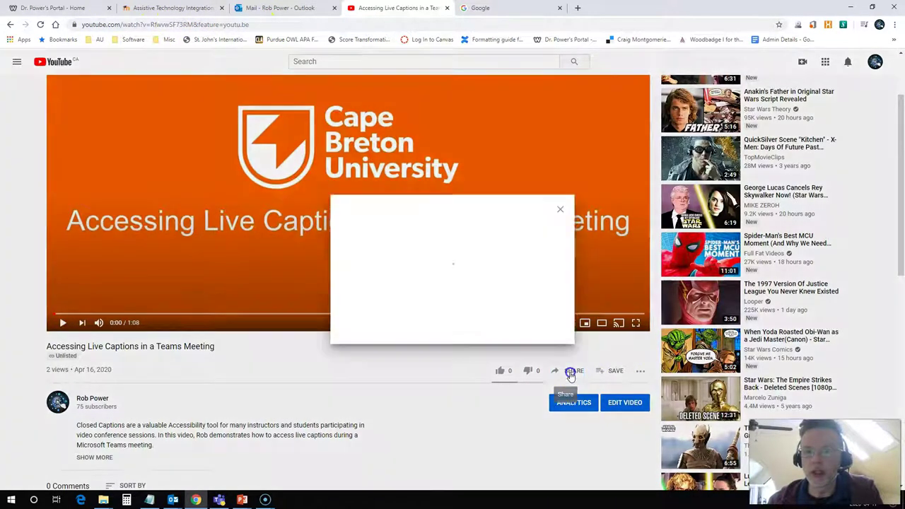
{"action": "left_click", "coordinate": [541, 289]}
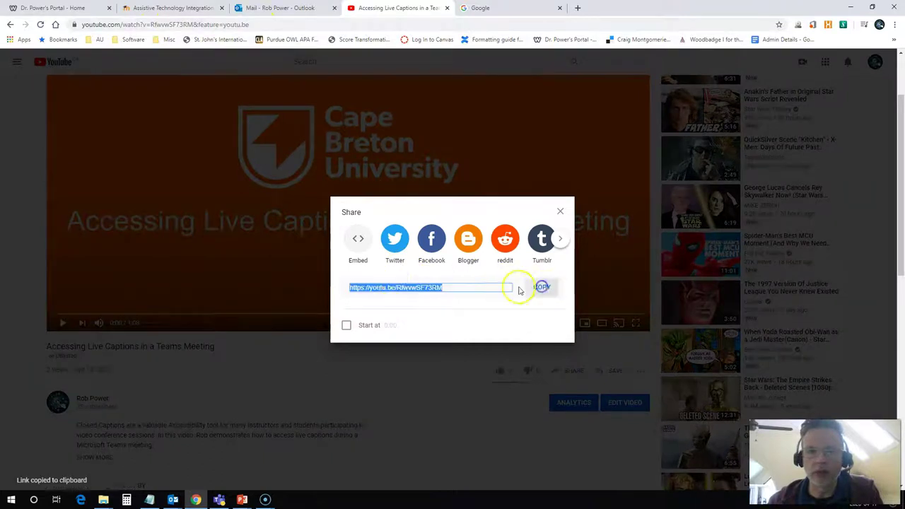
{"action": "left_click", "coordinate": [173, 8]}
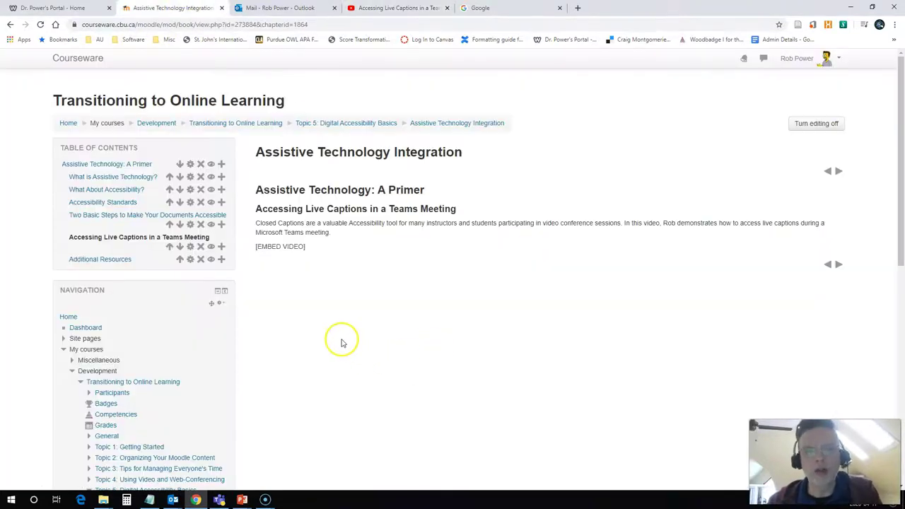
In the chapter editor, replace the [EMBED VIDEO] placeholder with the pasted YouTube link and select it.
{"action": "left_click", "coordinate": [191, 247]}
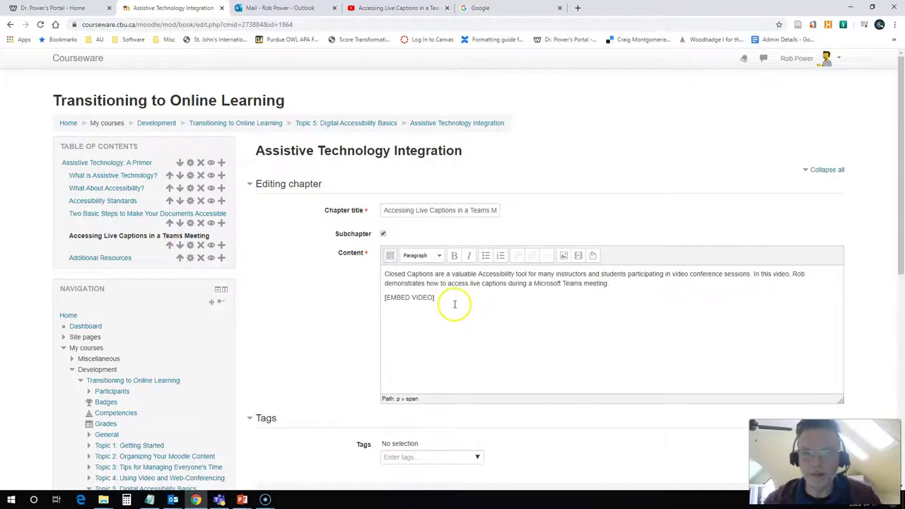
{"action": "left_click_drag", "start_coordinate": [434, 297], "coordinate": [380, 298]}
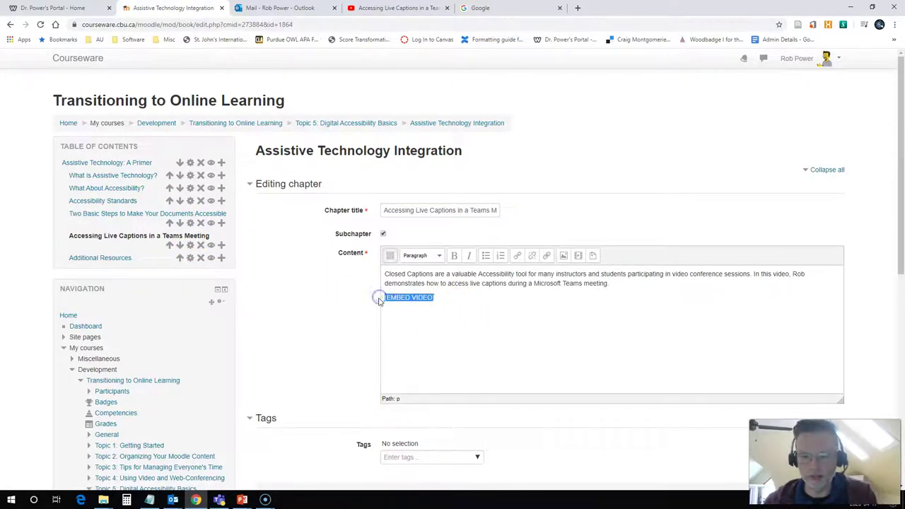
{"action": "key", "text": "Delete"}
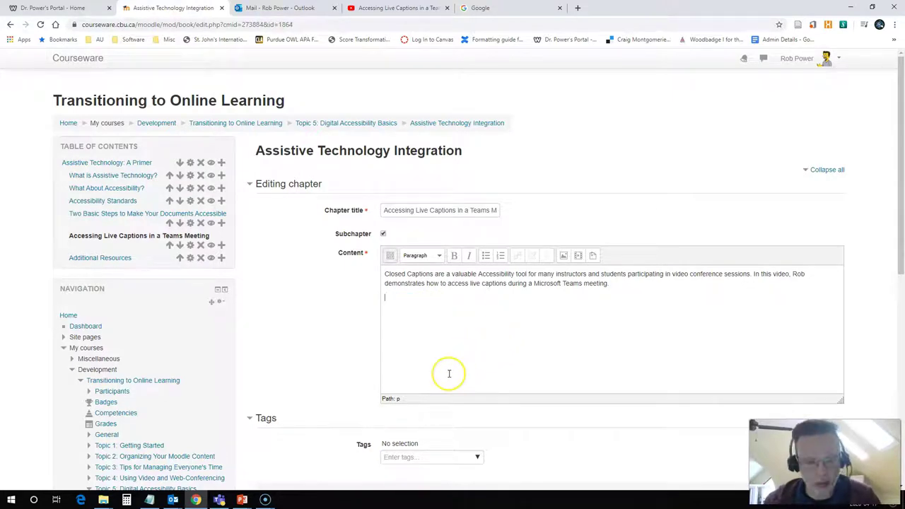
{"action": "key", "text": "ctrl+v"}
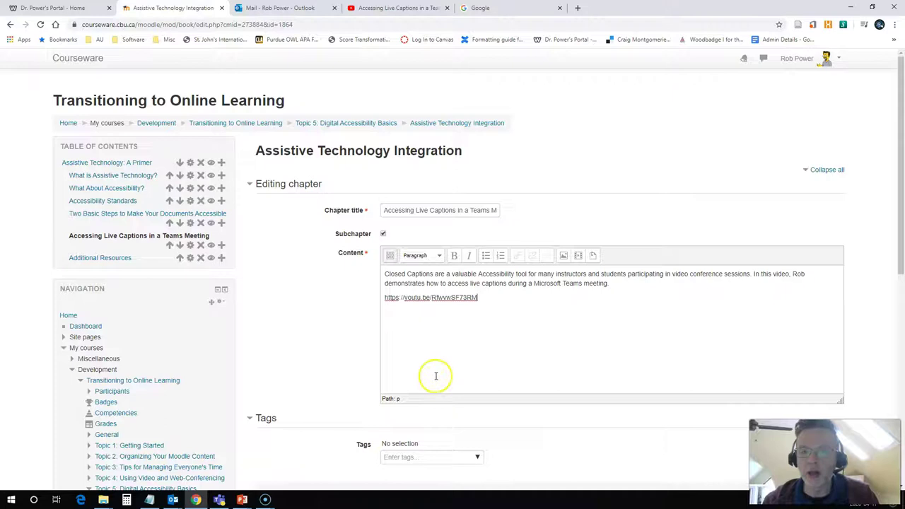
{"action": "left_click_drag", "start_coordinate": [480, 299], "coordinate": [385, 298]}
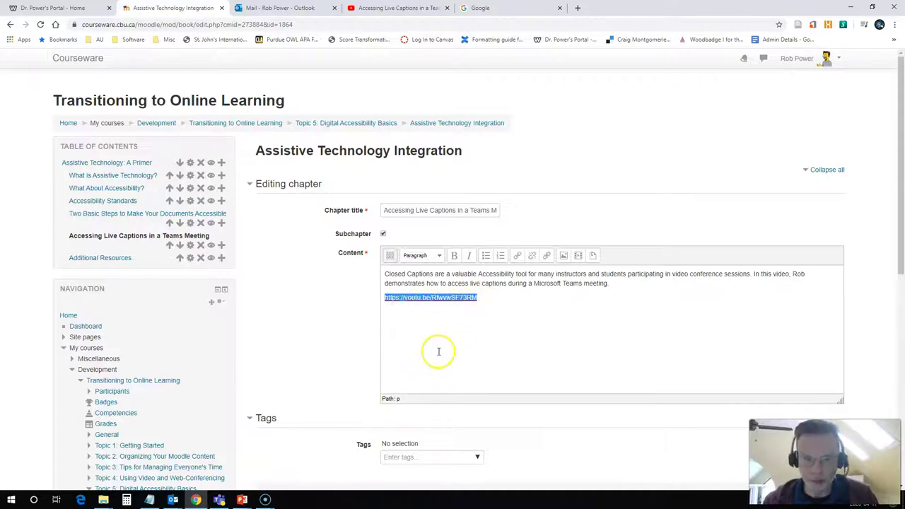
Link the selected YouTube URL to itself with target 'Open in new window (_blank)'.
{"action": "left_click", "coordinate": [517, 255]}
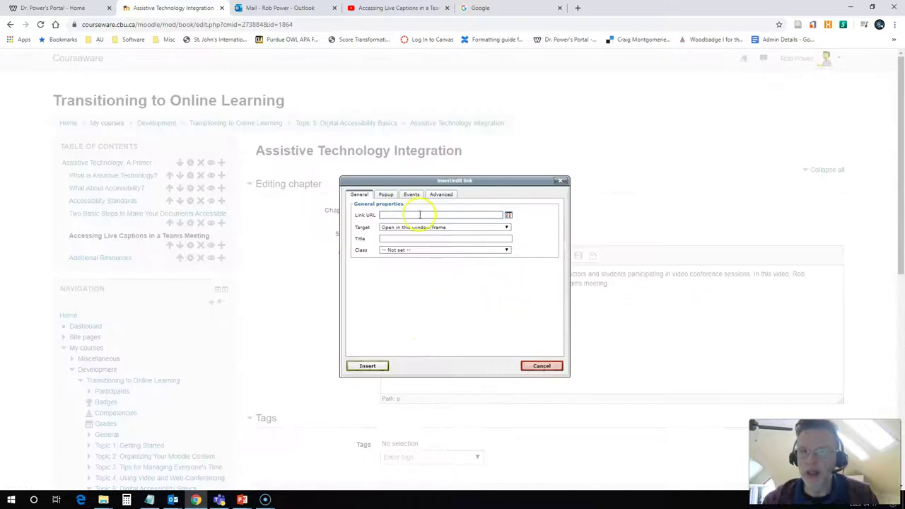
{"action": "key", "text": "ctrl+v"}
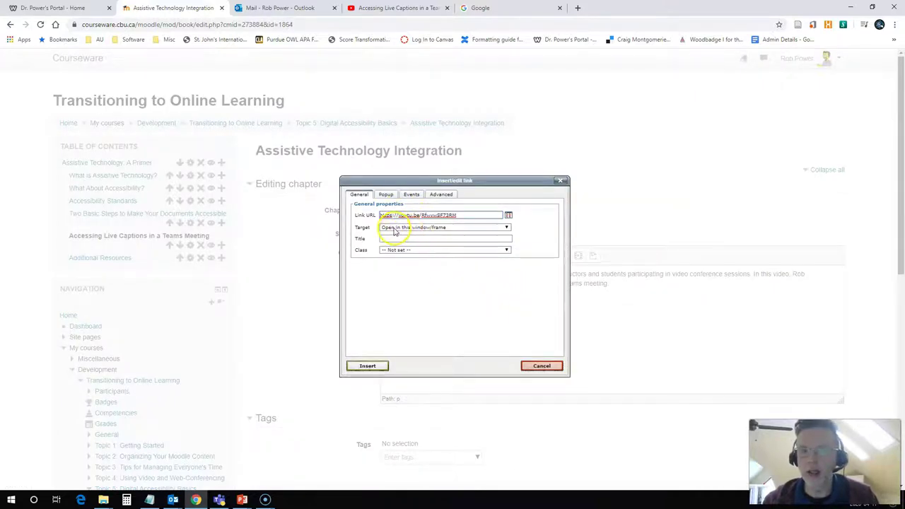
{"action": "left_click", "coordinate": [394, 229]}
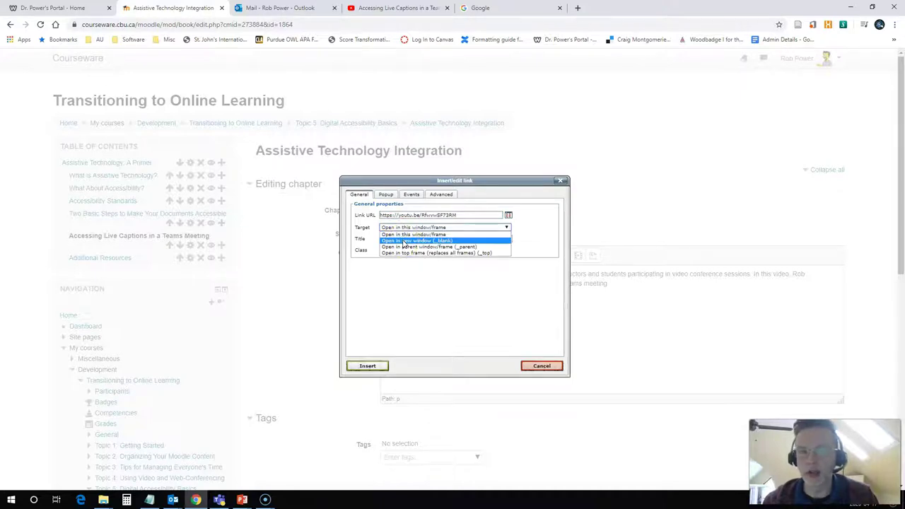
{"action": "left_click", "coordinate": [403, 242]}
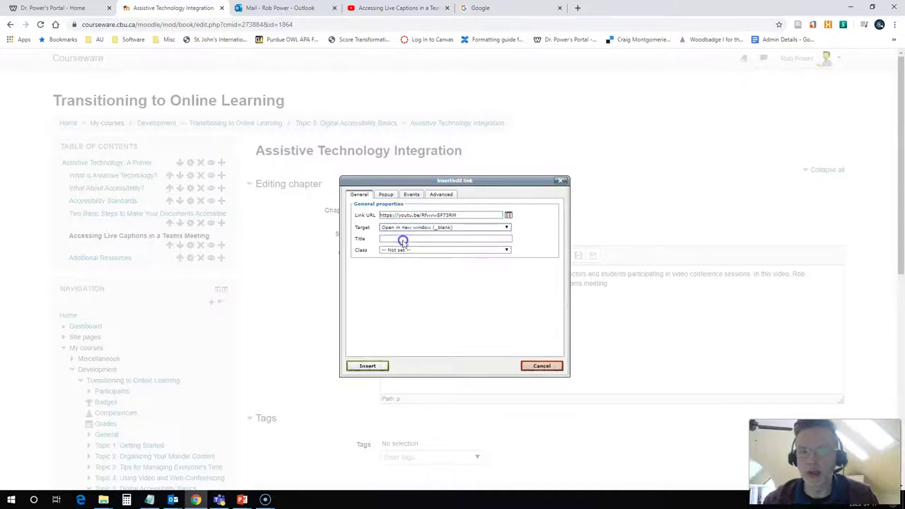
{"action": "left_click", "coordinate": [364, 365]}
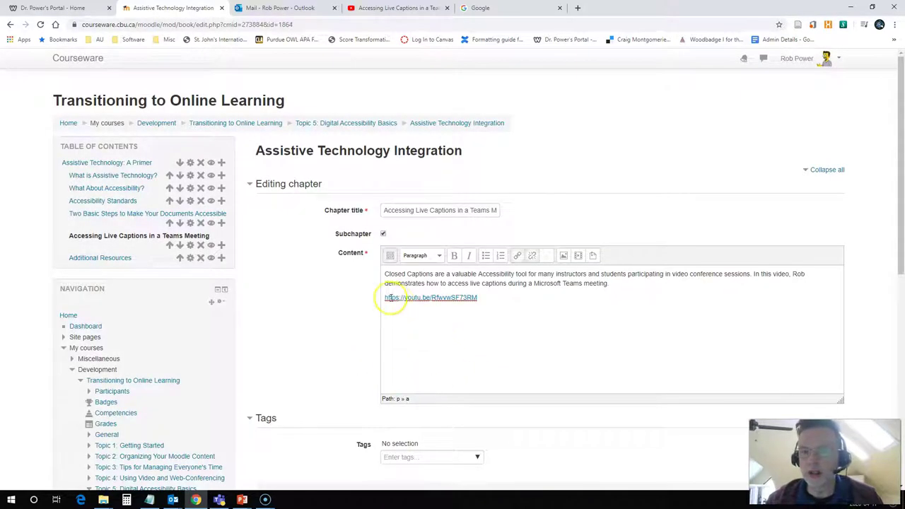
Save the chapter changes so the YouTube player appears below the description.
{"action": "scroll", "coordinate": [469, 306], "scroll_direction": "down", "scroll_amount": 2}
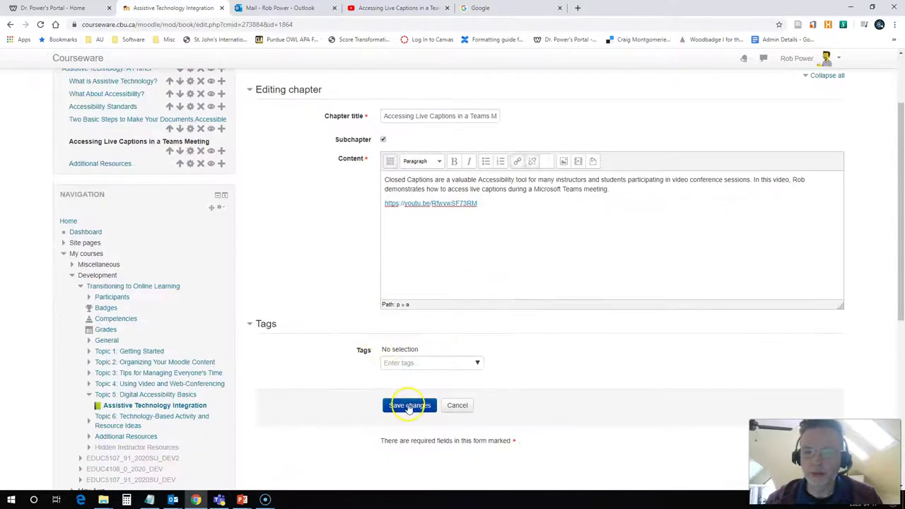
{"action": "left_click", "coordinate": [407, 404]}
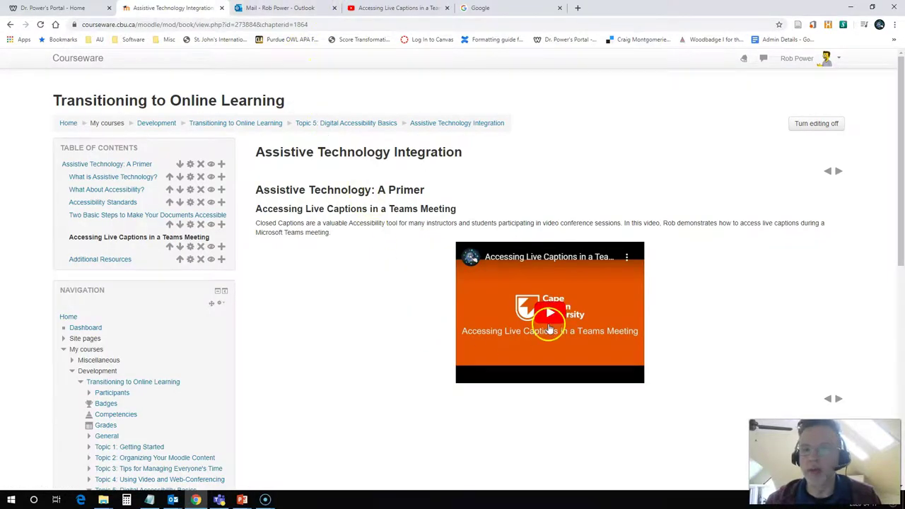
{"action": "left_click", "coordinate": [548, 316]}
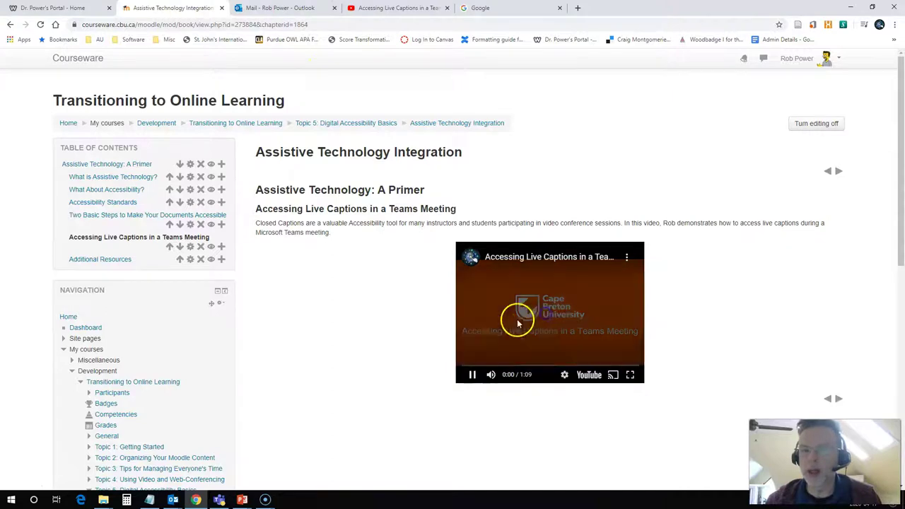
{"action": "left_click", "coordinate": [471, 373]}
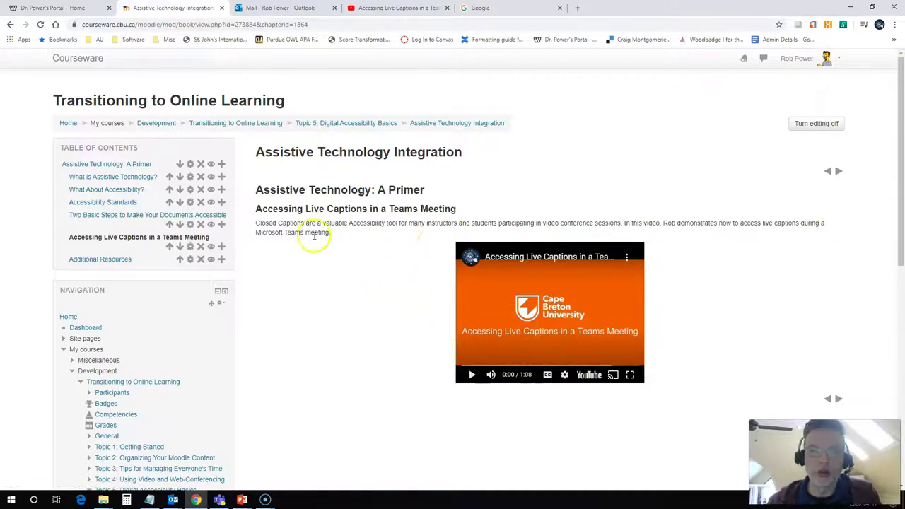
Reopen the chapter, remove the YouTube link line and retype the placeholder as [EMBED VIDEO HERE].
{"action": "left_click", "coordinate": [190, 247]}
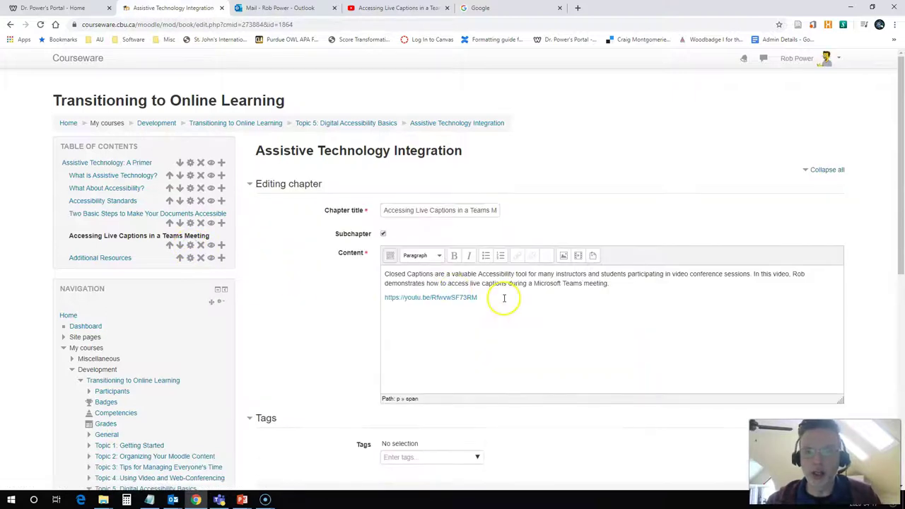
{"action": "left_click_drag", "start_coordinate": [505, 299], "coordinate": [378, 303]}
{"action": "key", "text": "ctrl+x"}
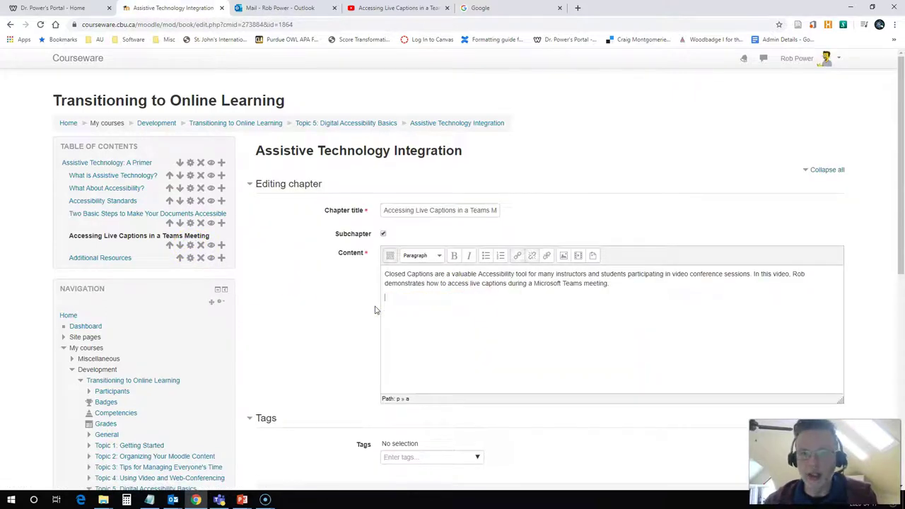
{"action": "left_click", "coordinate": [472, 328]}
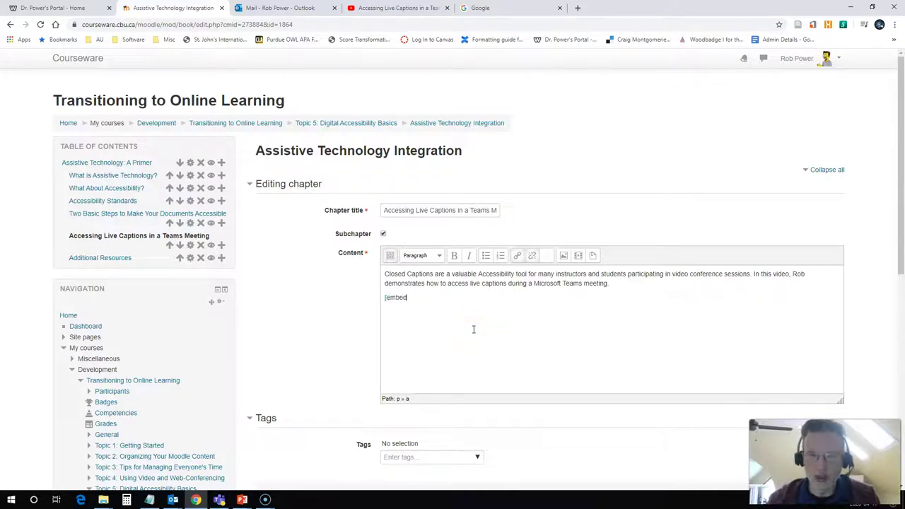
{"action": "key", "text": "BackSpace"}
{"action": "key", "text": "BackSpace"}
{"action": "key", "text": "BackSpace"}
{"action": "key", "text": "BackSpace"}
{"action": "key", "text": "BackSpace"}
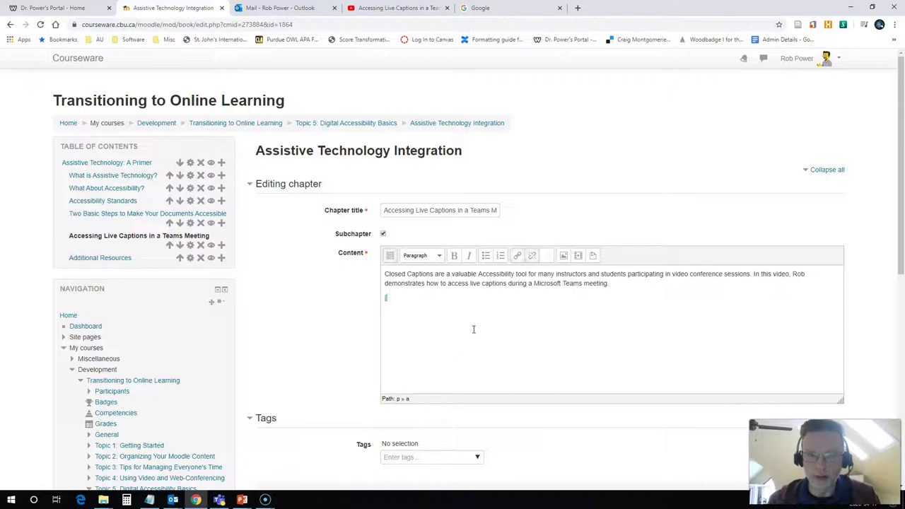
{"action": "key", "text": "BackSpace"}
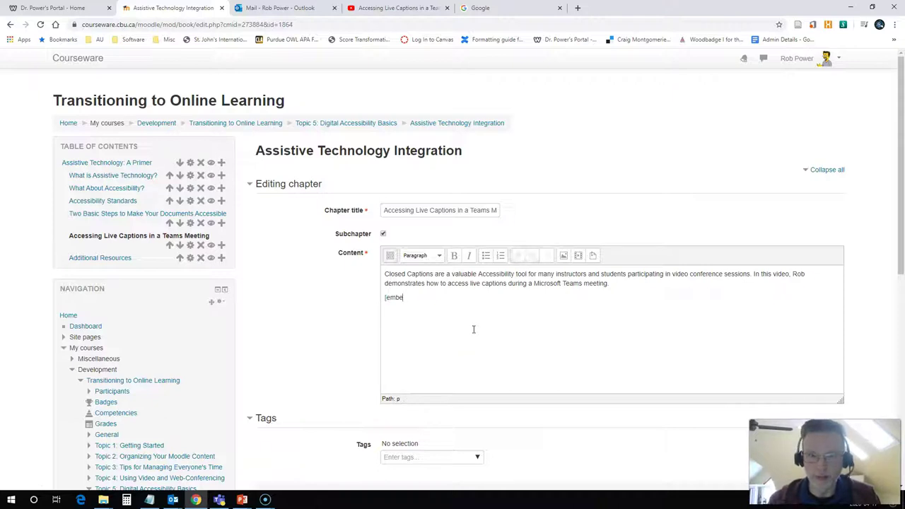
{"action": "key", "text": "BackSpace"}
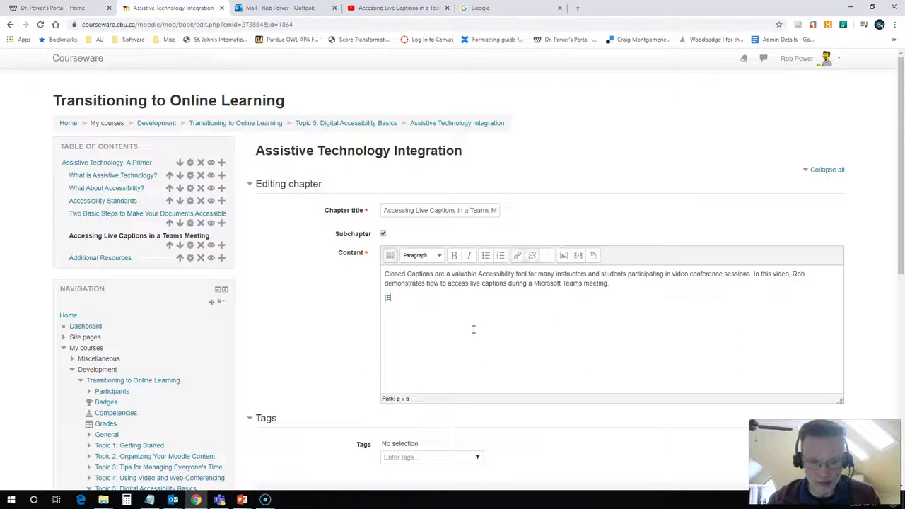
{"action": "type", "text": "EMBED VIDEO HE"}
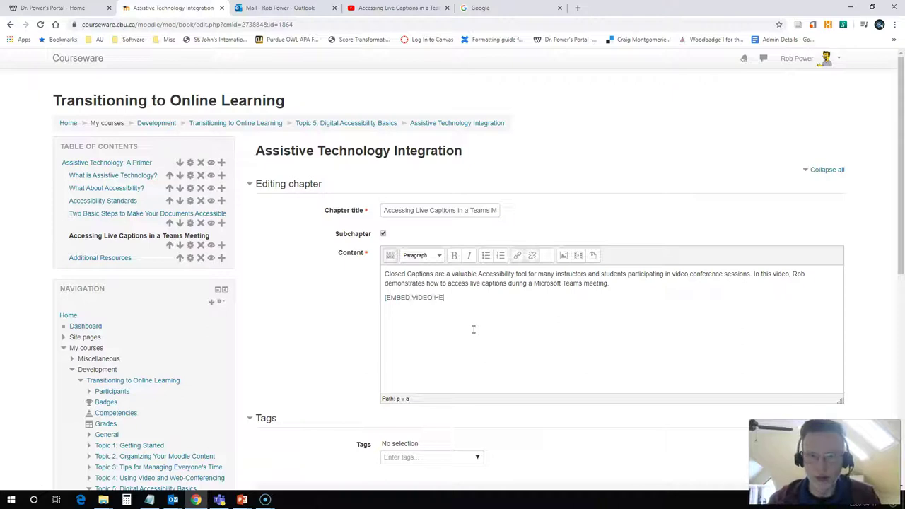
{"action": "type", "text": "RE"}
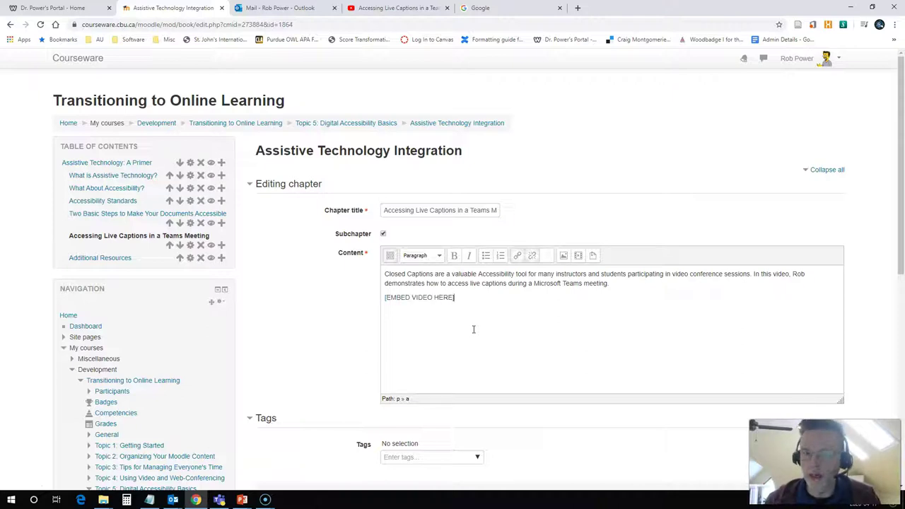
Unlink the [EMBED VIDEO HERE] line and save the chapter.
{"action": "left_click_drag", "start_coordinate": [457, 298], "coordinate": [370, 304]}
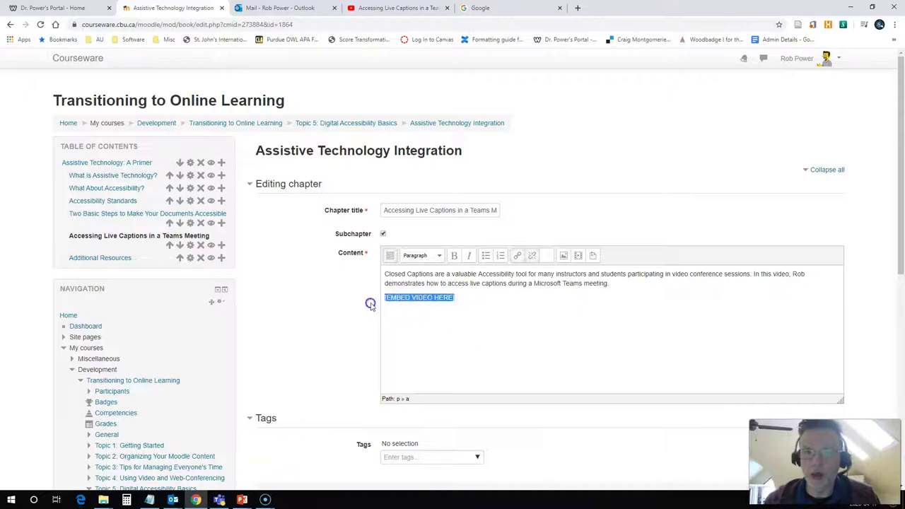
{"action": "left_click", "coordinate": [531, 255]}
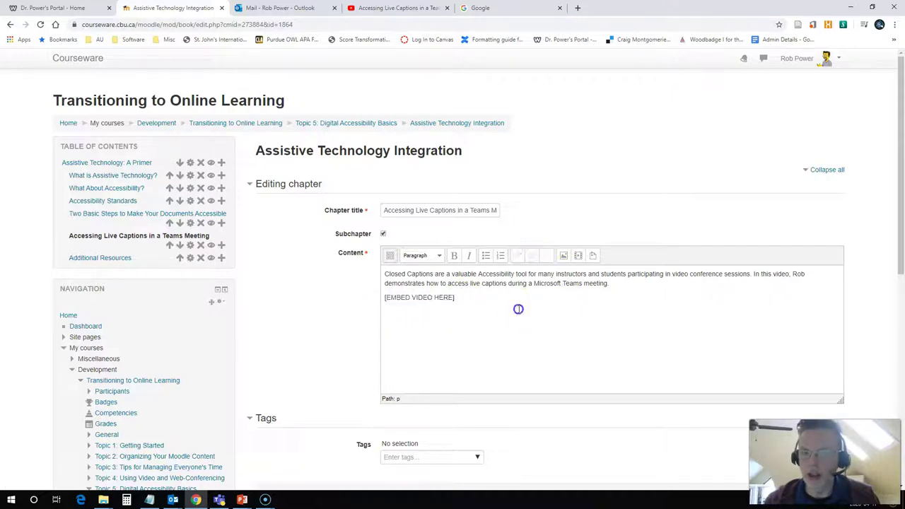
{"action": "scroll", "coordinate": [302, 323], "scroll_direction": "down", "scroll_amount": 2}
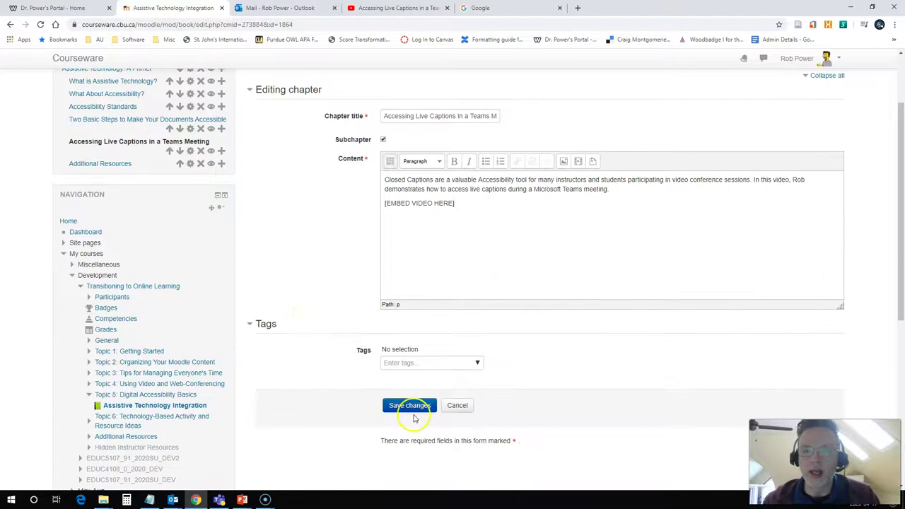
{"action": "left_click", "coordinate": [406, 406]}
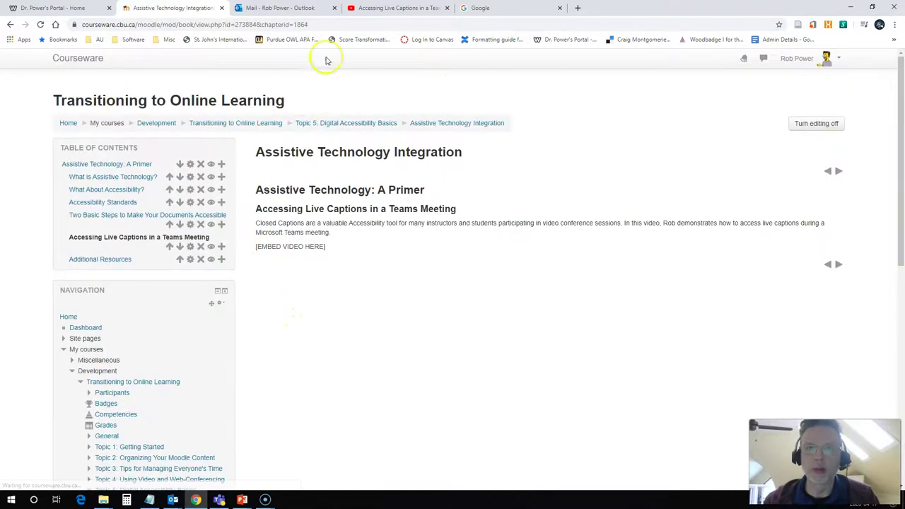
On the YouTube page, copy the video's iframe code from Share > Embed.
{"action": "left_click", "coordinate": [374, 10]}
{"action": "key", "text": "Escape"}
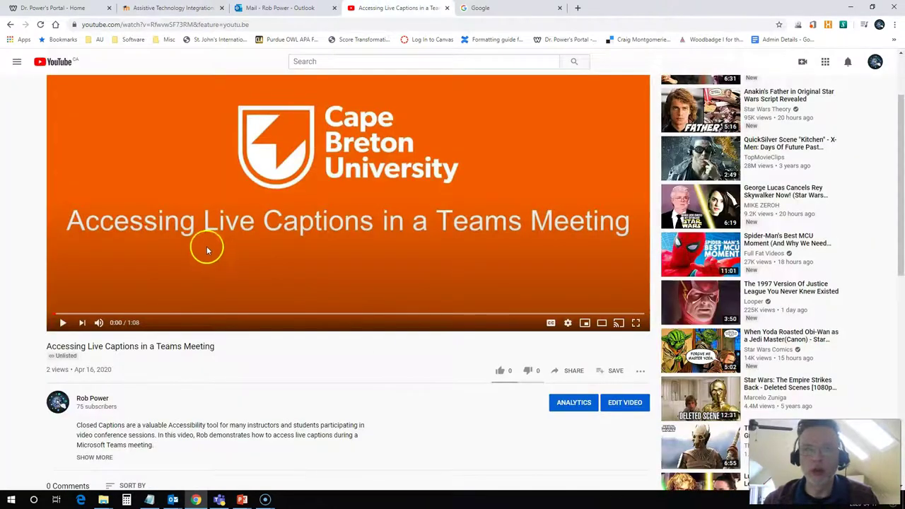
{"action": "scroll", "coordinate": [207, 250], "scroll_direction": "up", "scroll_amount": 2}
{"action": "scroll", "coordinate": [205, 251], "scroll_direction": "down", "scroll_amount": 1}
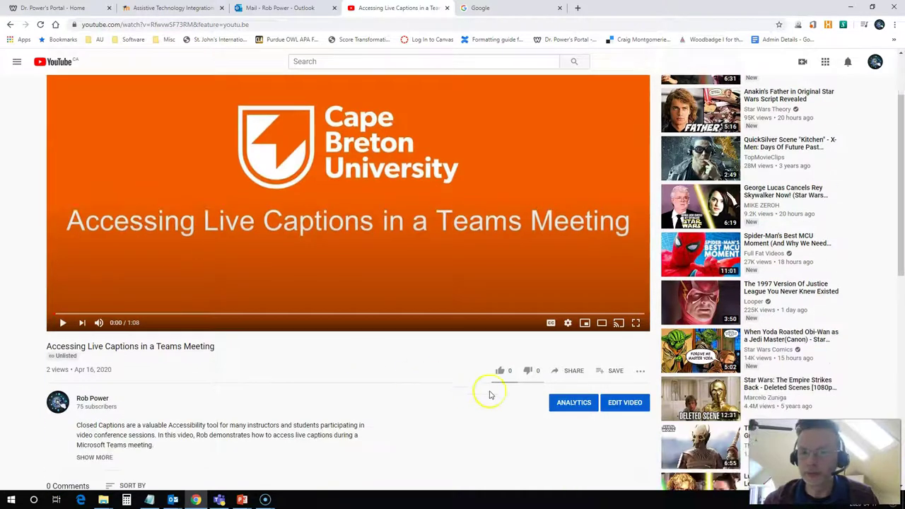
{"action": "left_click", "coordinate": [573, 372]}
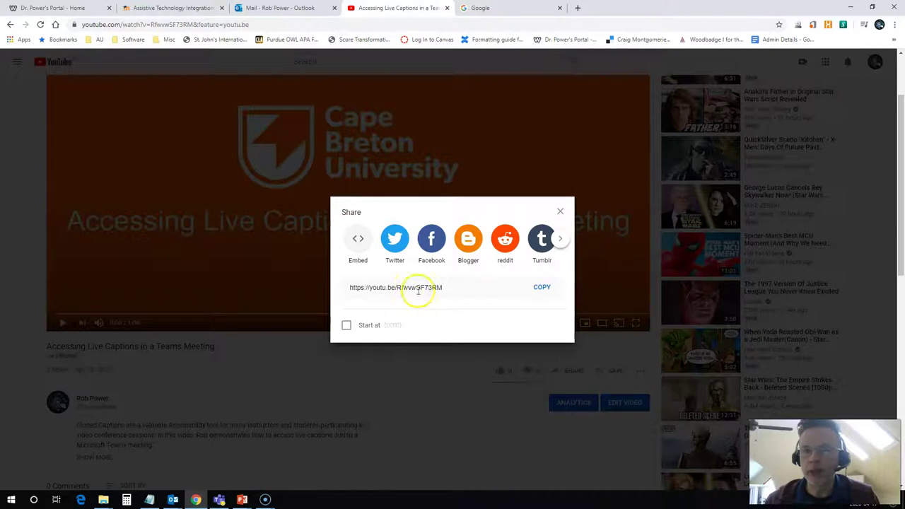
{"action": "left_click", "coordinate": [359, 241]}
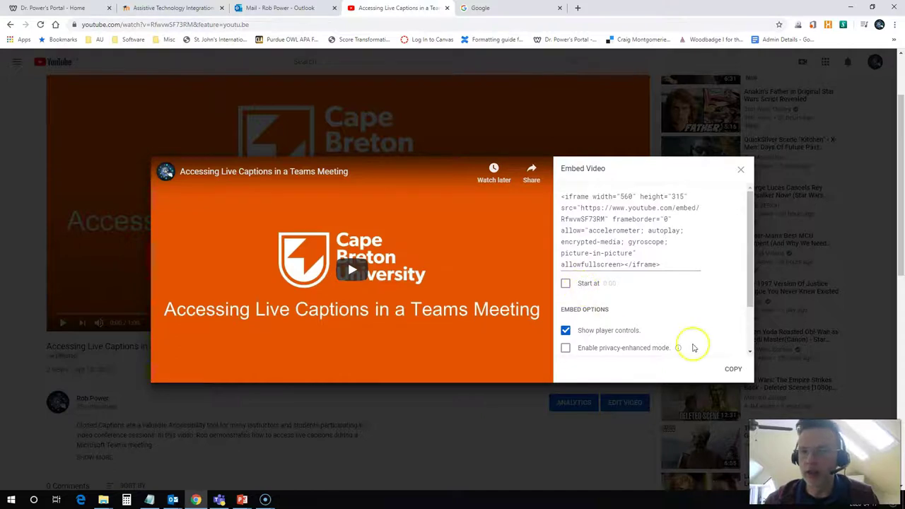
{"action": "left_click", "coordinate": [733, 368]}
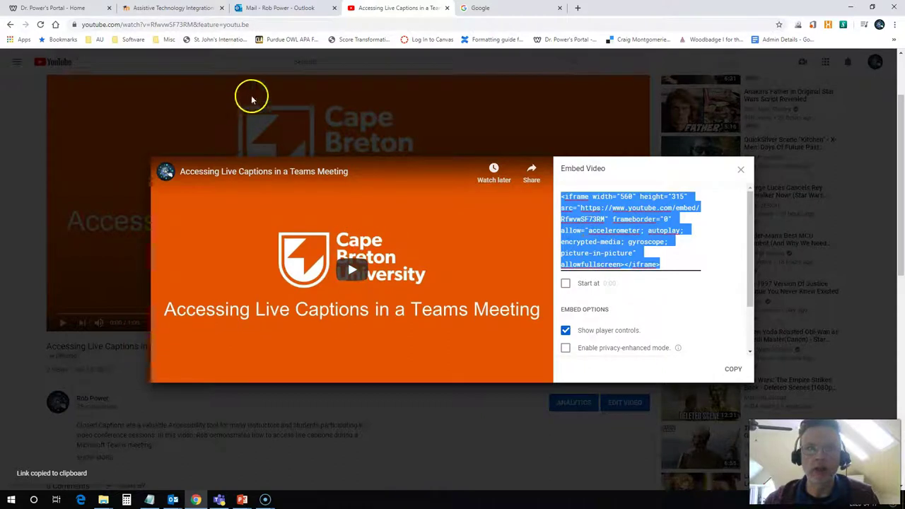
Back in Moodle, open the chapter for editing and expand the full editor toolbar.
{"action": "left_click", "coordinate": [159, 9]}
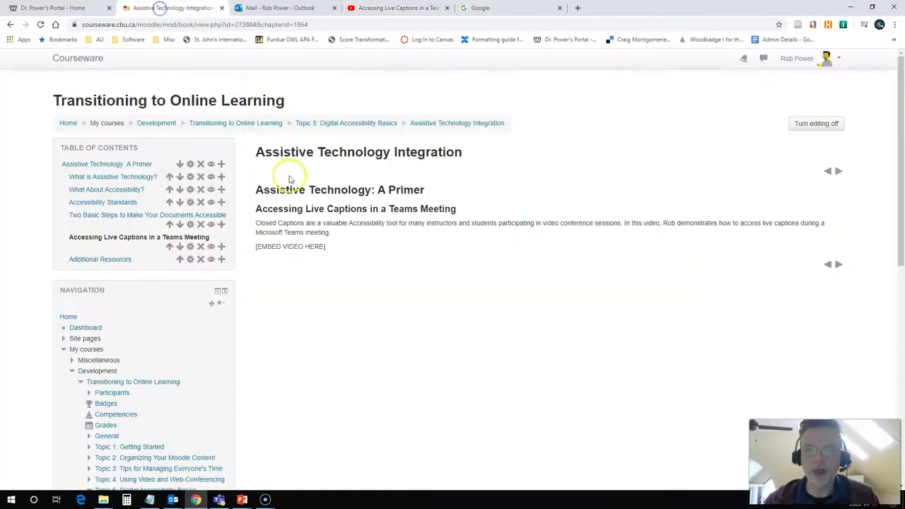
{"action": "left_click", "coordinate": [189, 246]}
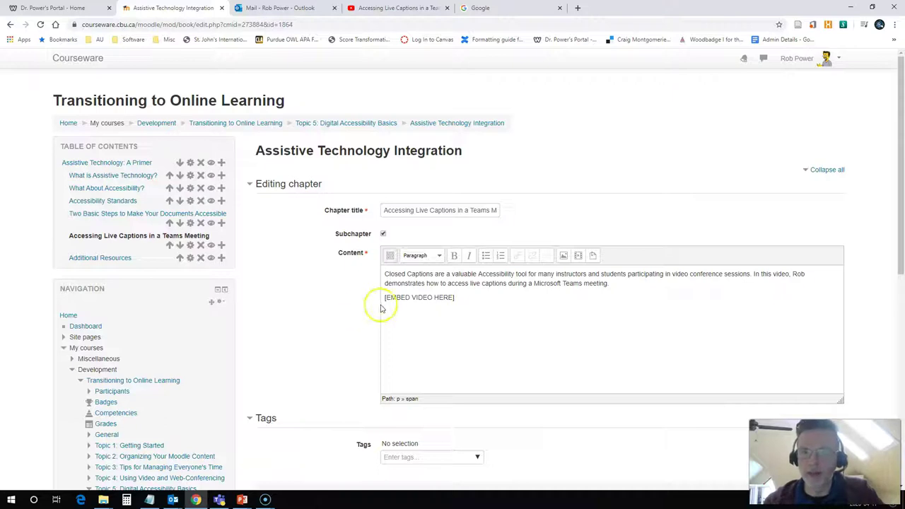
{"action": "left_click", "coordinate": [383, 278]}
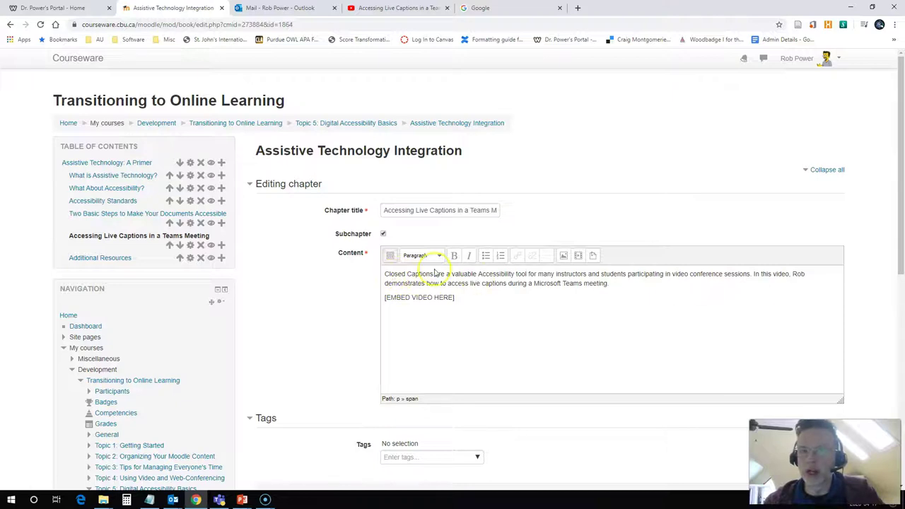
{"action": "left_click", "coordinate": [389, 256]}
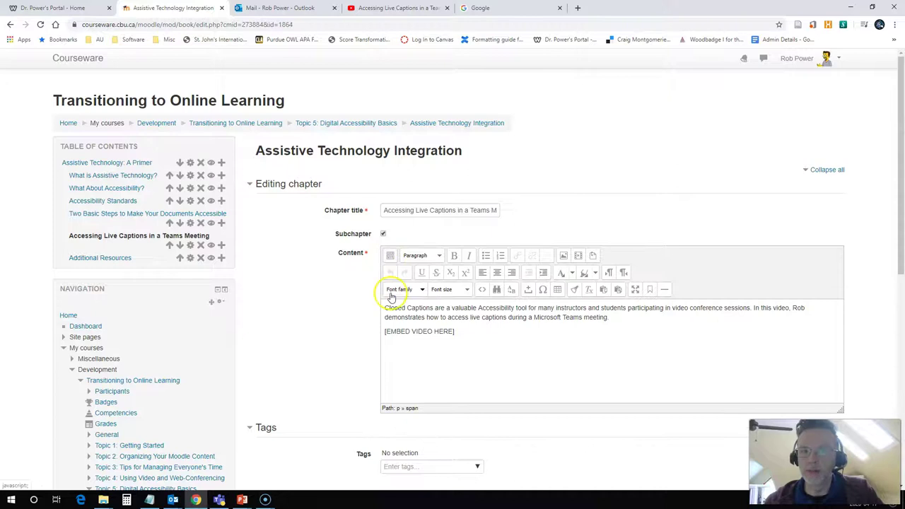
In the HTML source editor, replace the [EMBED VIDEO HERE] line with the pasted YouTube iframe code.
{"action": "left_click", "coordinate": [481, 290]}
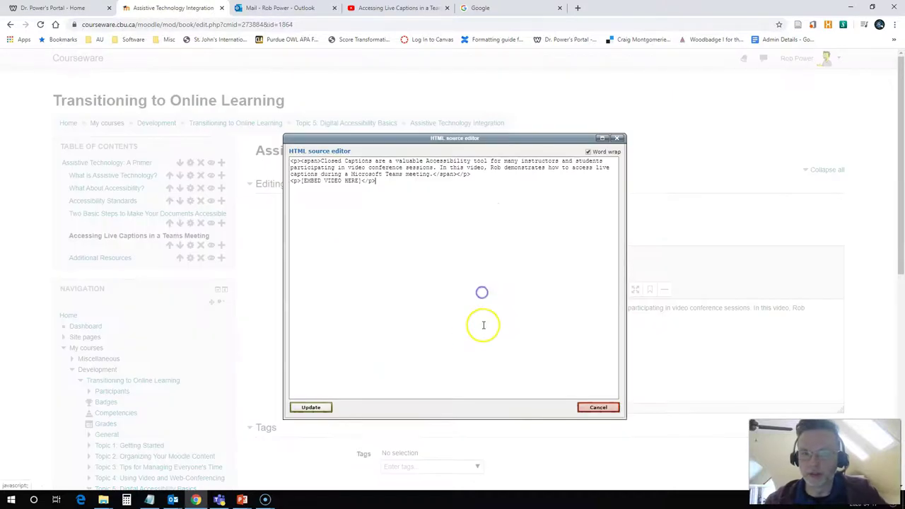
{"action": "left_click", "coordinate": [294, 189]}
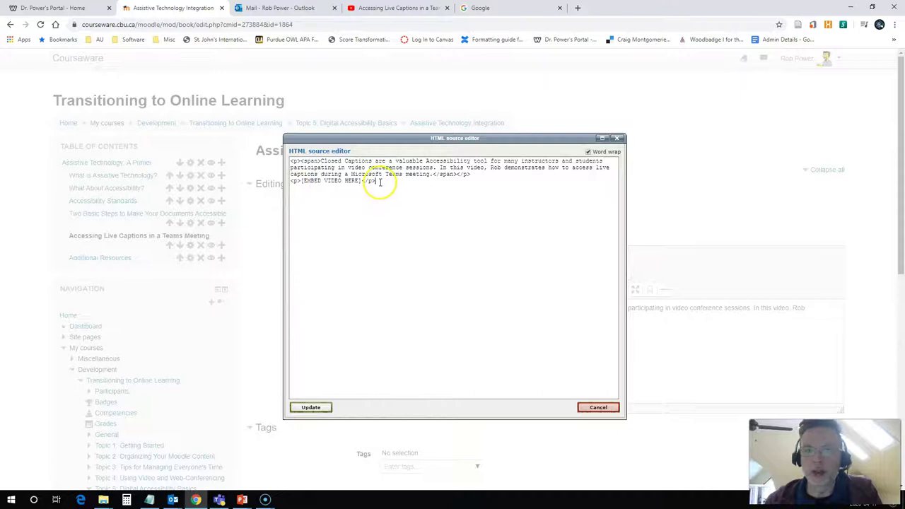
{"action": "left_click_drag", "start_coordinate": [382, 181], "coordinate": [291, 184]}
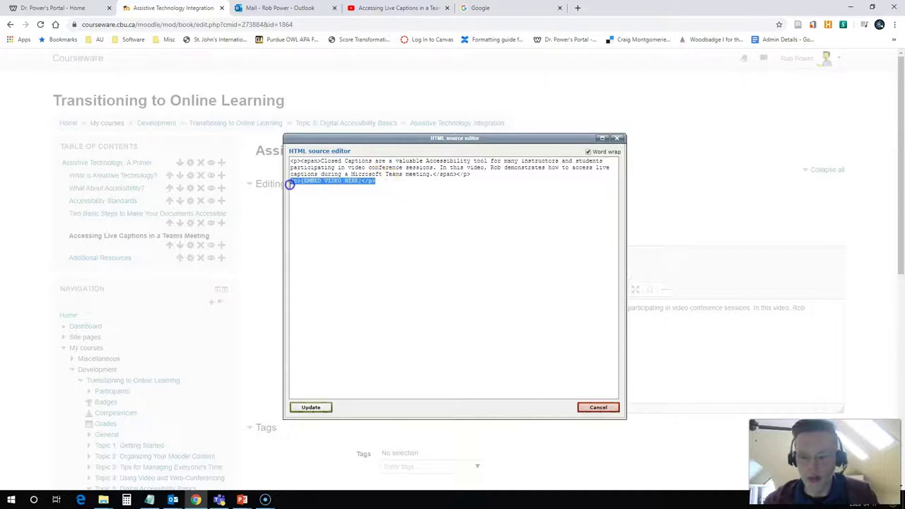
{"action": "key", "text": "BackSpace"}
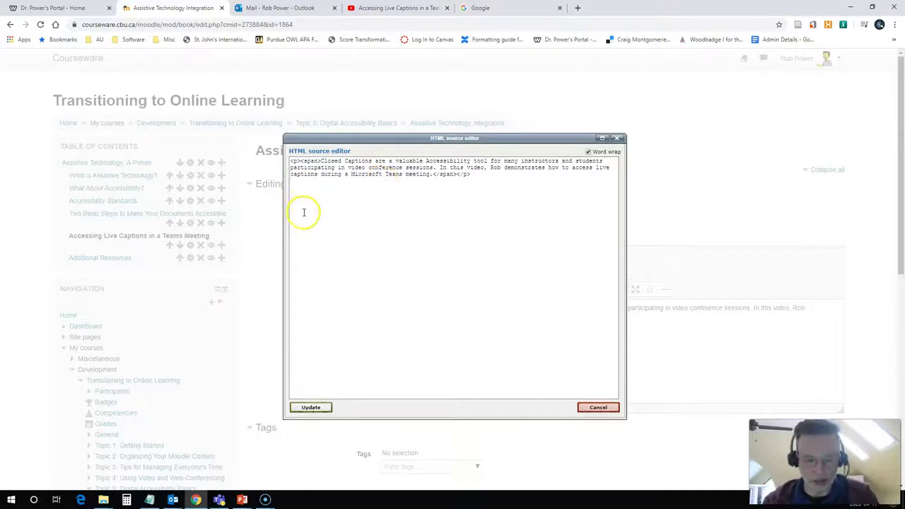
{"action": "key", "text": "ctrl+v"}
Review the pasted iframe code, leaving its 560 width value unchanged.
{"action": "left_click", "coordinate": [308, 216]}
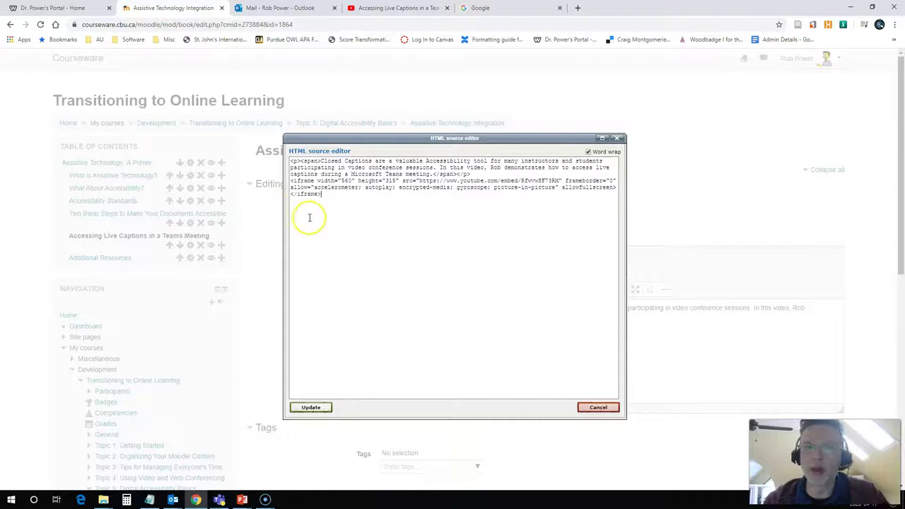
{"action": "left_click", "coordinate": [317, 226]}
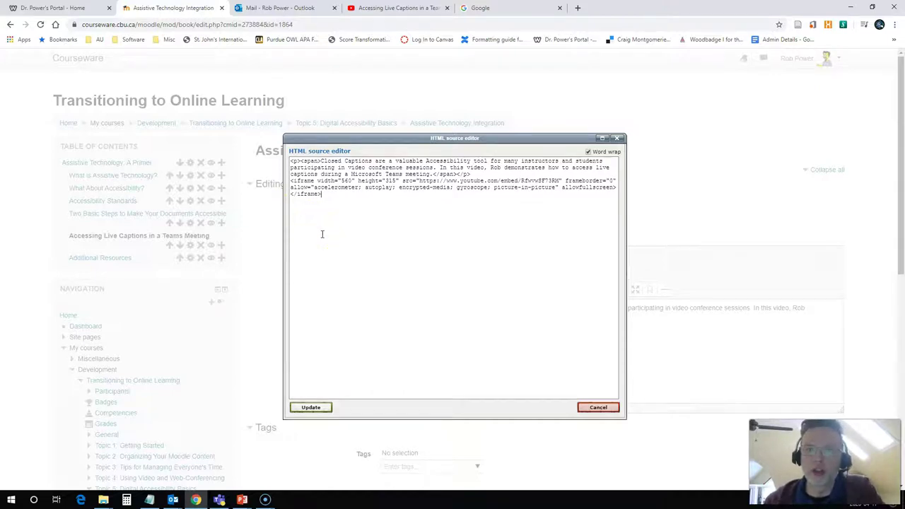
{"action": "left_click", "coordinate": [347, 185]}
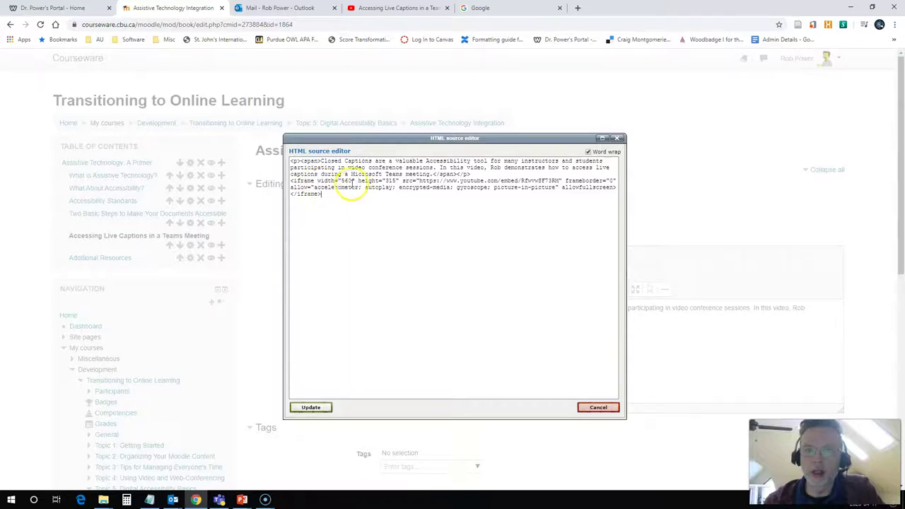
{"action": "left_click", "coordinate": [342, 181]}
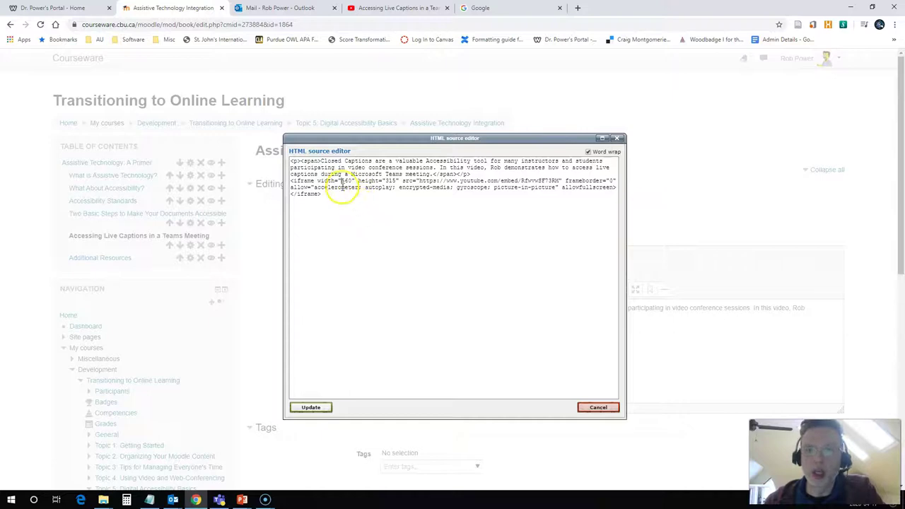
{"action": "double_click", "coordinate": [352, 181]}
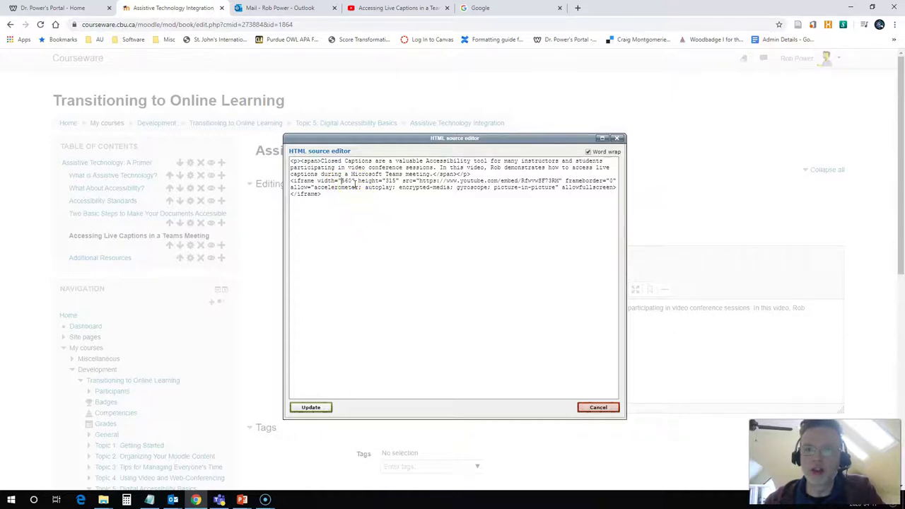
{"action": "left_click", "coordinate": [374, 220]}
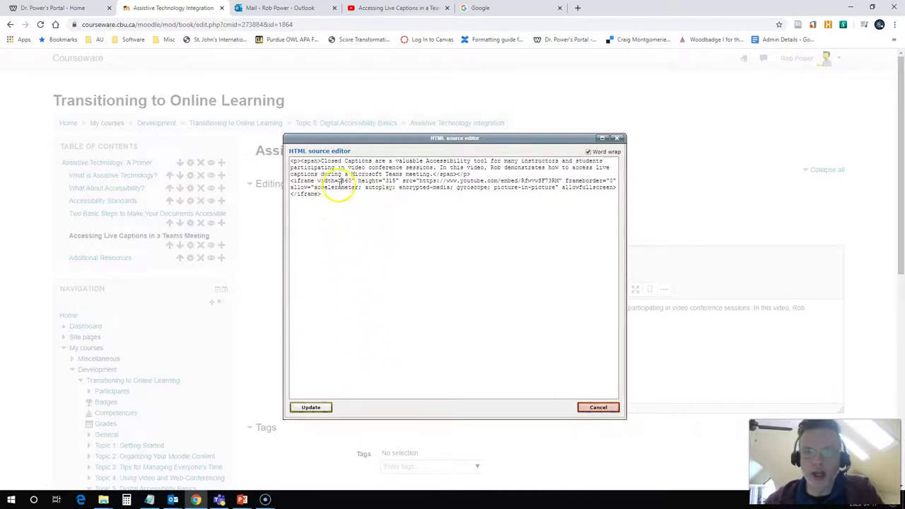
Apply the HTML source update and save the chapter with the embedded video.
{"action": "left_click", "coordinate": [318, 408]}
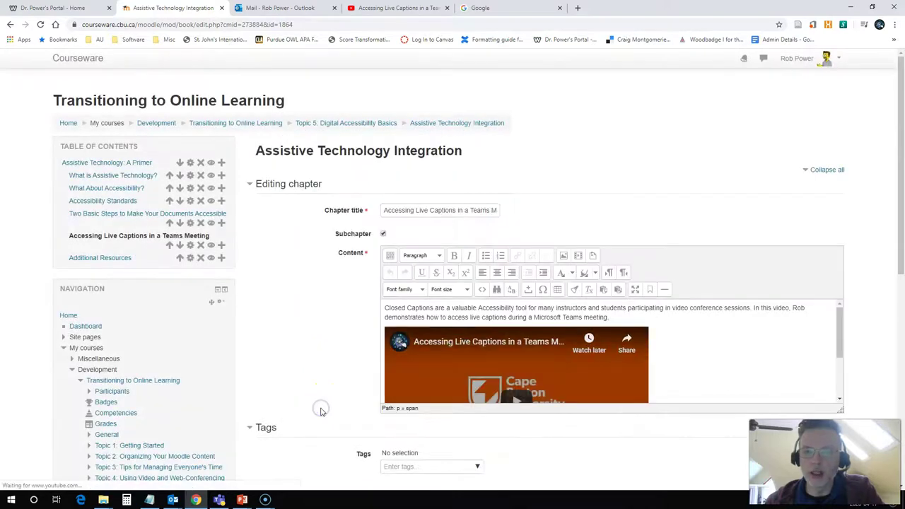
{"action": "scroll", "coordinate": [707, 339], "scroll_direction": "down", "scroll_amount": 1}
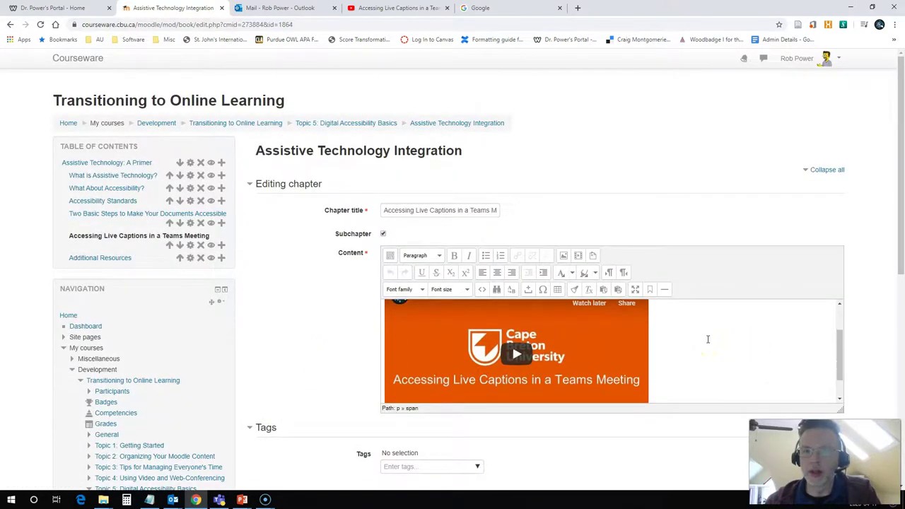
{"action": "scroll", "coordinate": [707, 340], "scroll_direction": "up", "scroll_amount": 1}
{"action": "scroll", "coordinate": [707, 337], "scroll_direction": "down", "scroll_amount": 2}
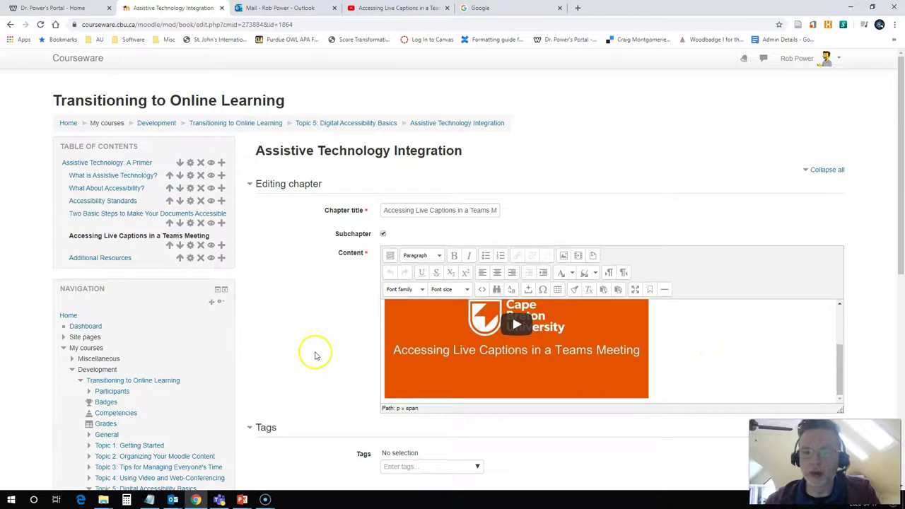
{"action": "scroll", "coordinate": [314, 354], "scroll_direction": "down", "scroll_amount": 2}
{"action": "left_click", "coordinate": [404, 369]}
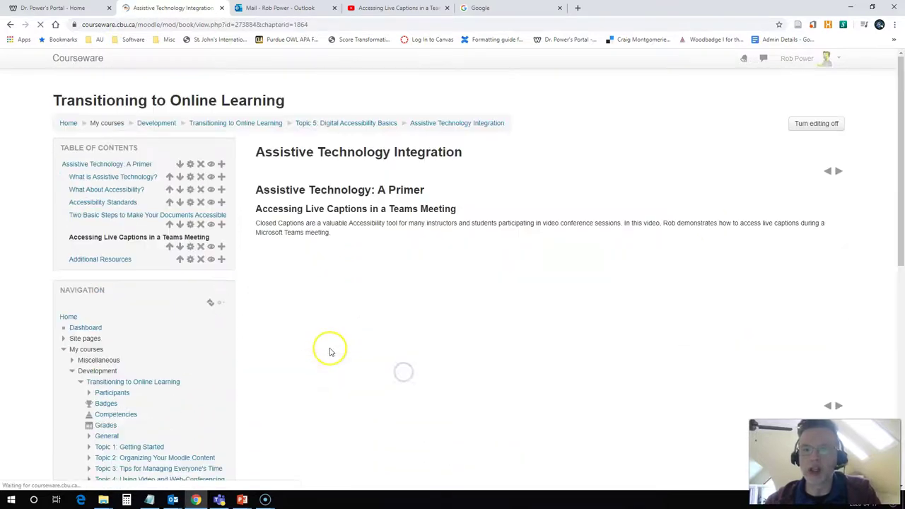